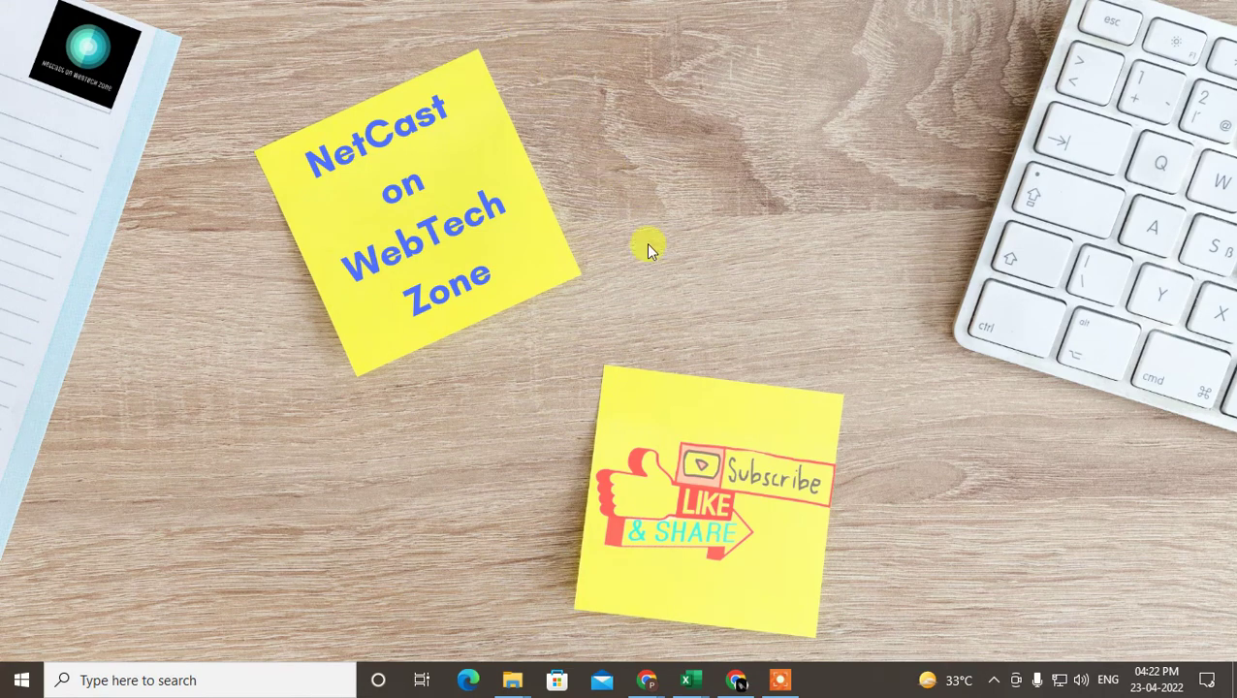
# Bring the Chrome window forward to show Google Drive's My Drive page.
pyautogui.click(736, 679)
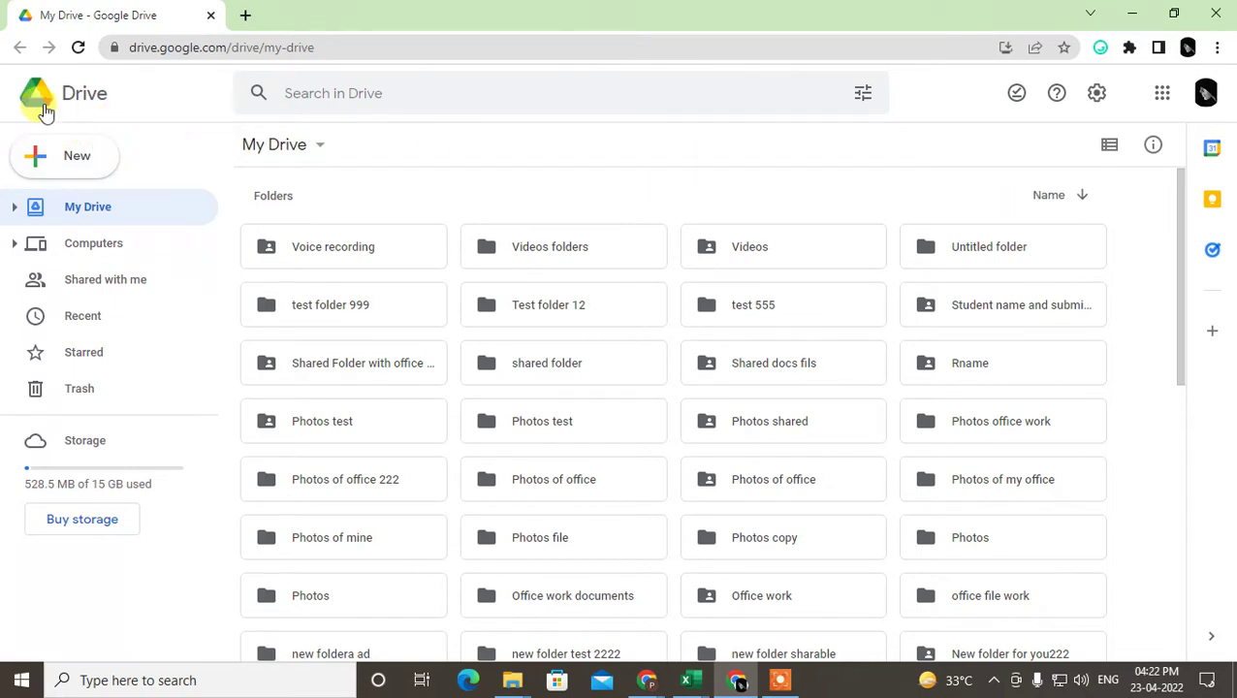
# Go to My Drive and open the New menu listing Google Docs among creatable items.
pyautogui.click(1208, 99)
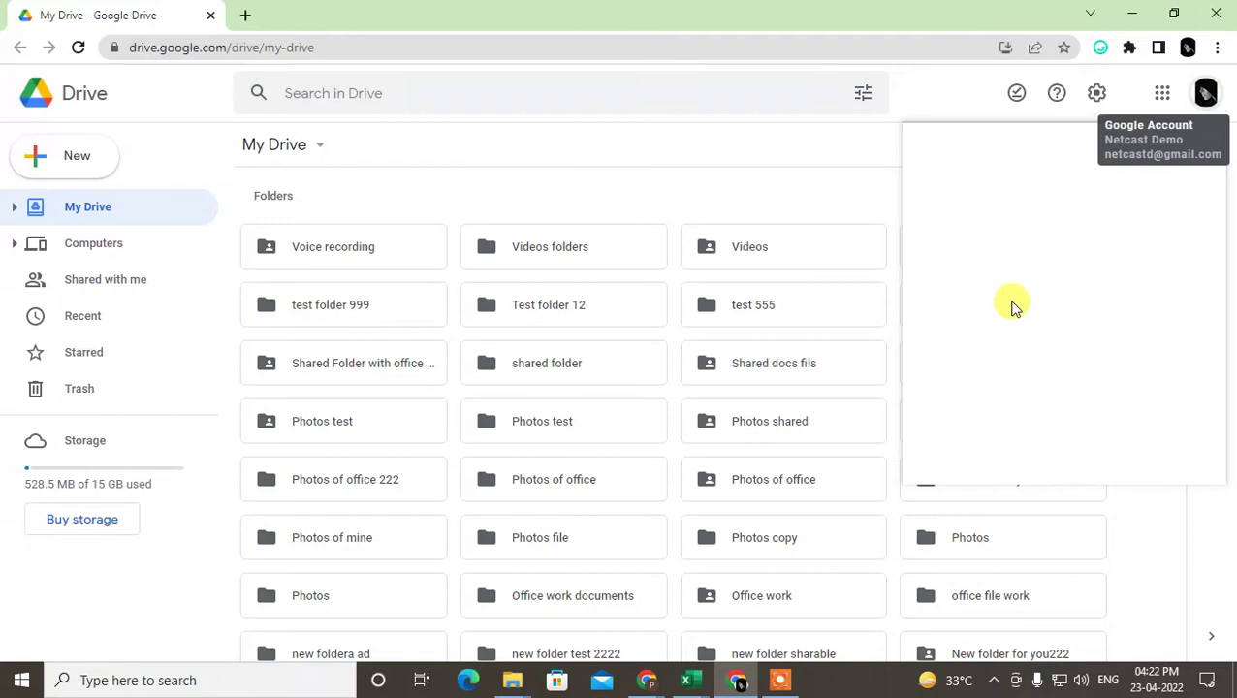
pyautogui.click(102, 101)
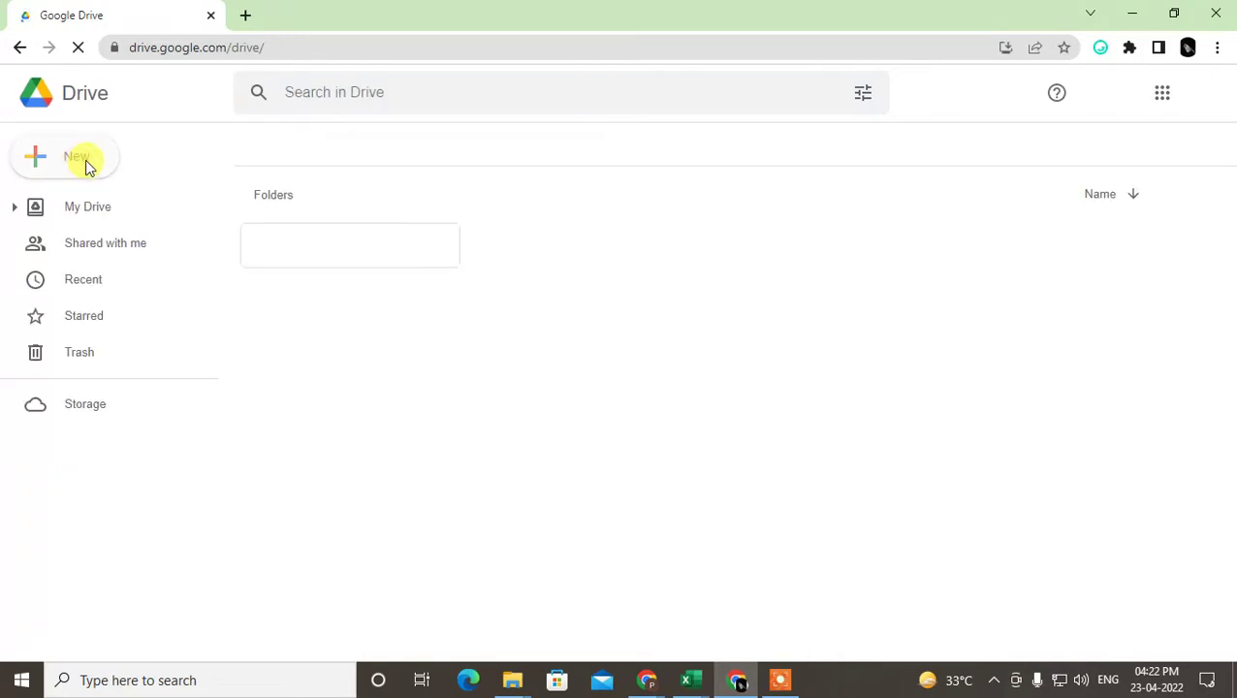
pyautogui.click(53, 221)
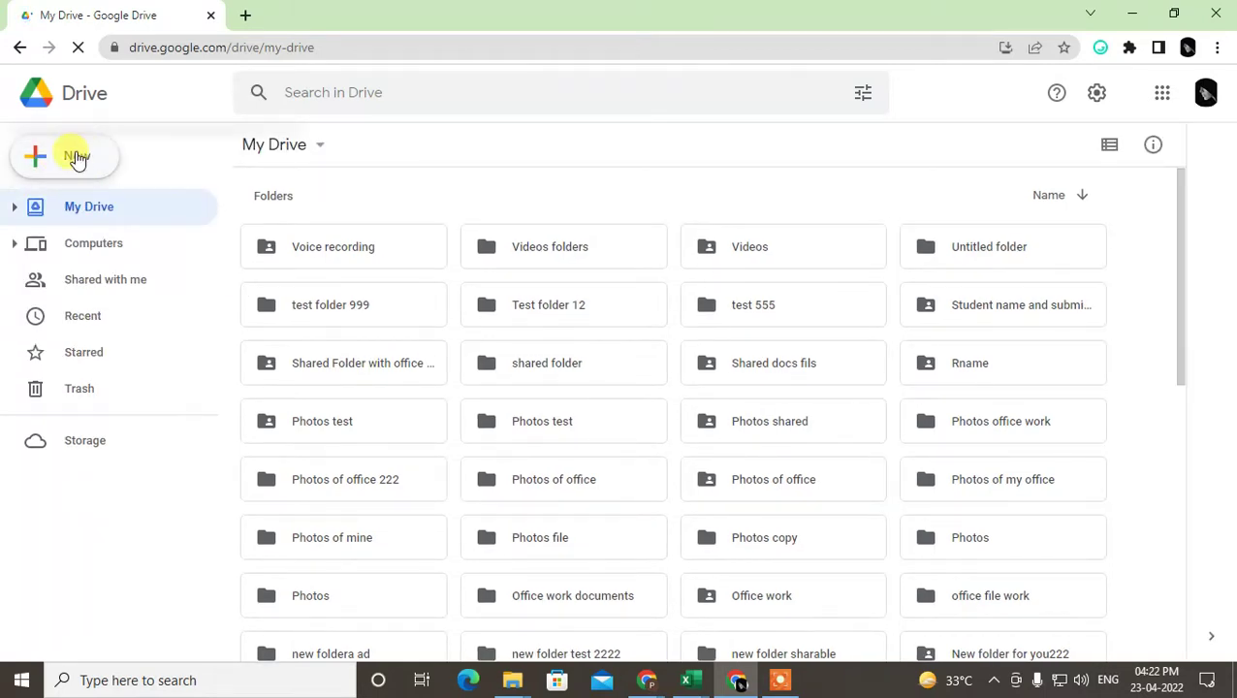
pyautogui.click(77, 159)
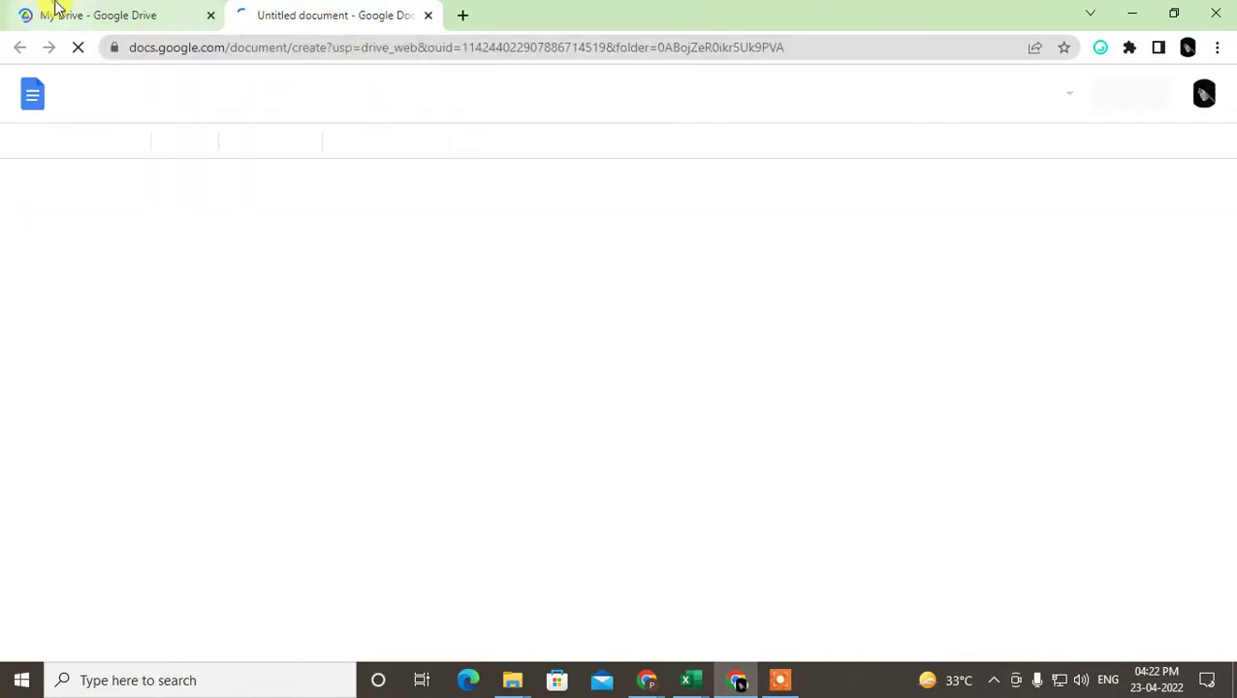
# Trim the untitled document's address to docs.google.com to reach the Docs home page.
pyautogui.click(50, 10)
pyautogui.click(366, 10)
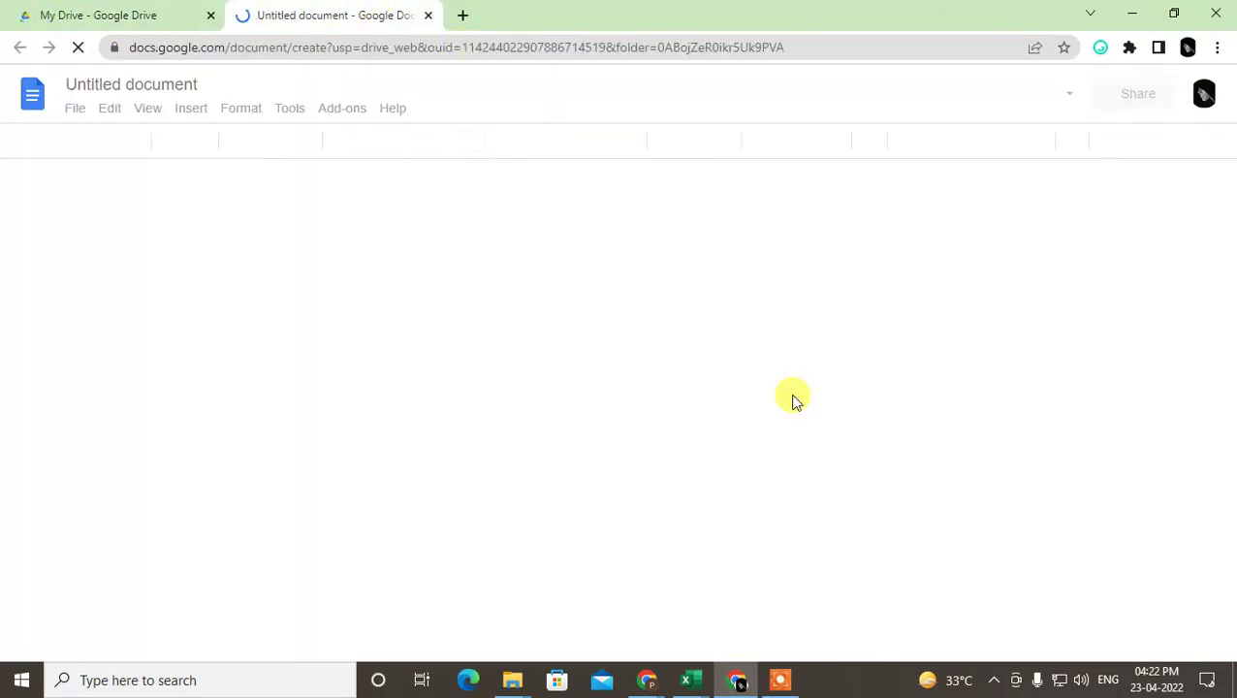
pyautogui.moveTo(226, 46); pyautogui.dragTo(723, 39)
pyautogui.press('BackSpace')
pyautogui.press('Return')
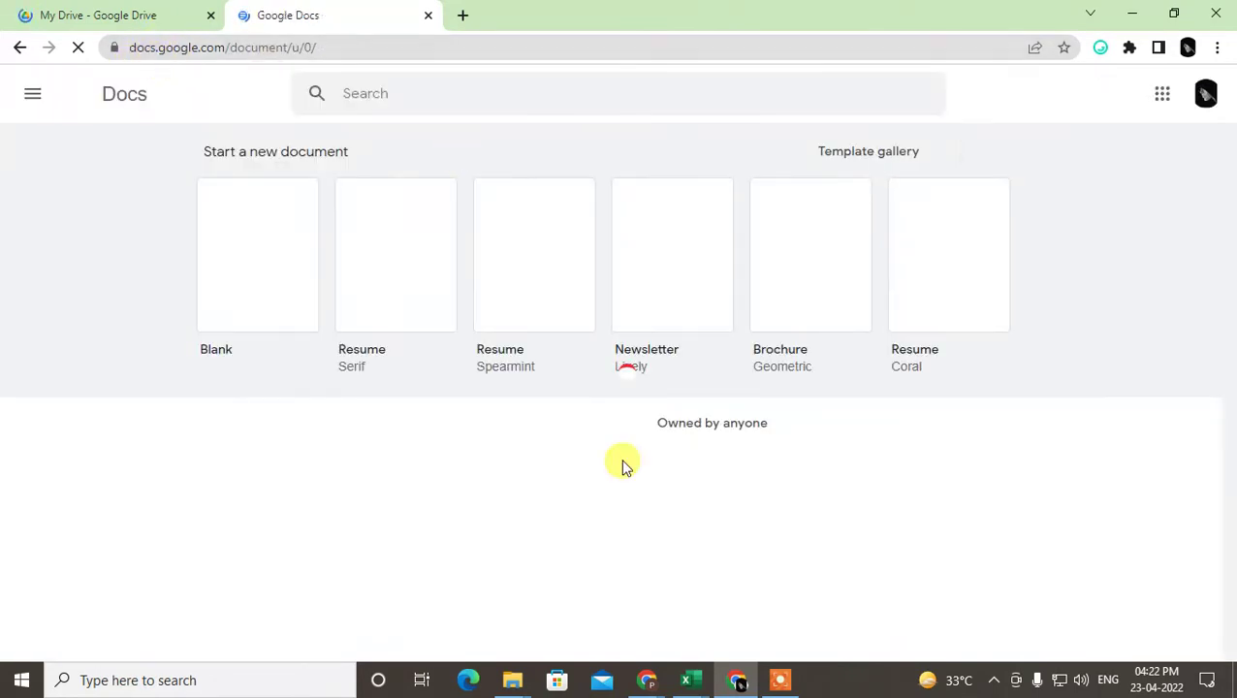
# Start a new document from the Blank template tile.
pyautogui.click(262, 278)
pyautogui.scroll(-3, 333, 421)
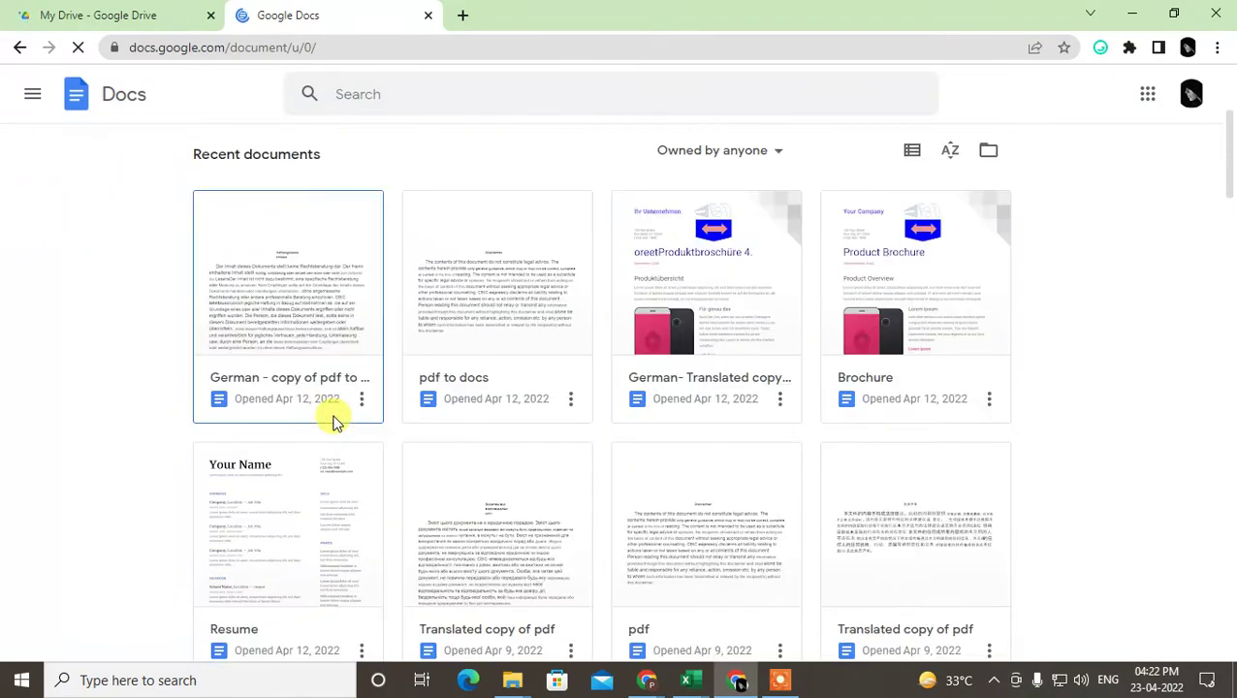
pyautogui.scroll(3, 345, 369)
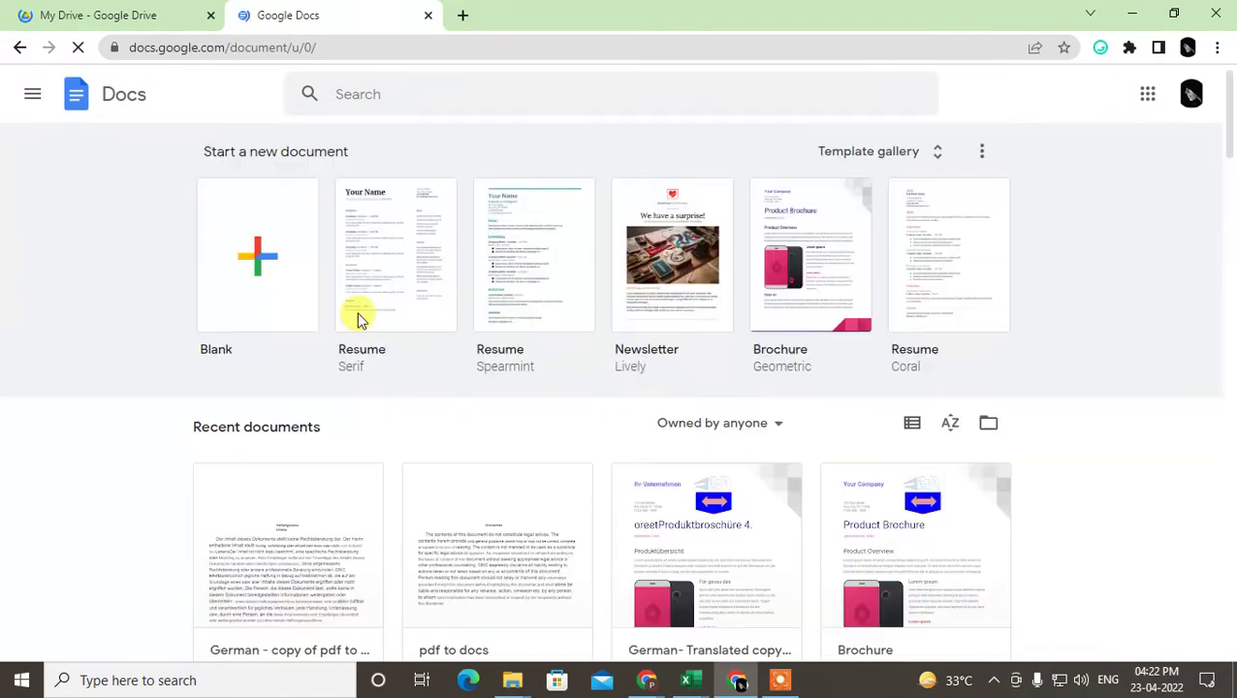
pyautogui.click(257, 264)
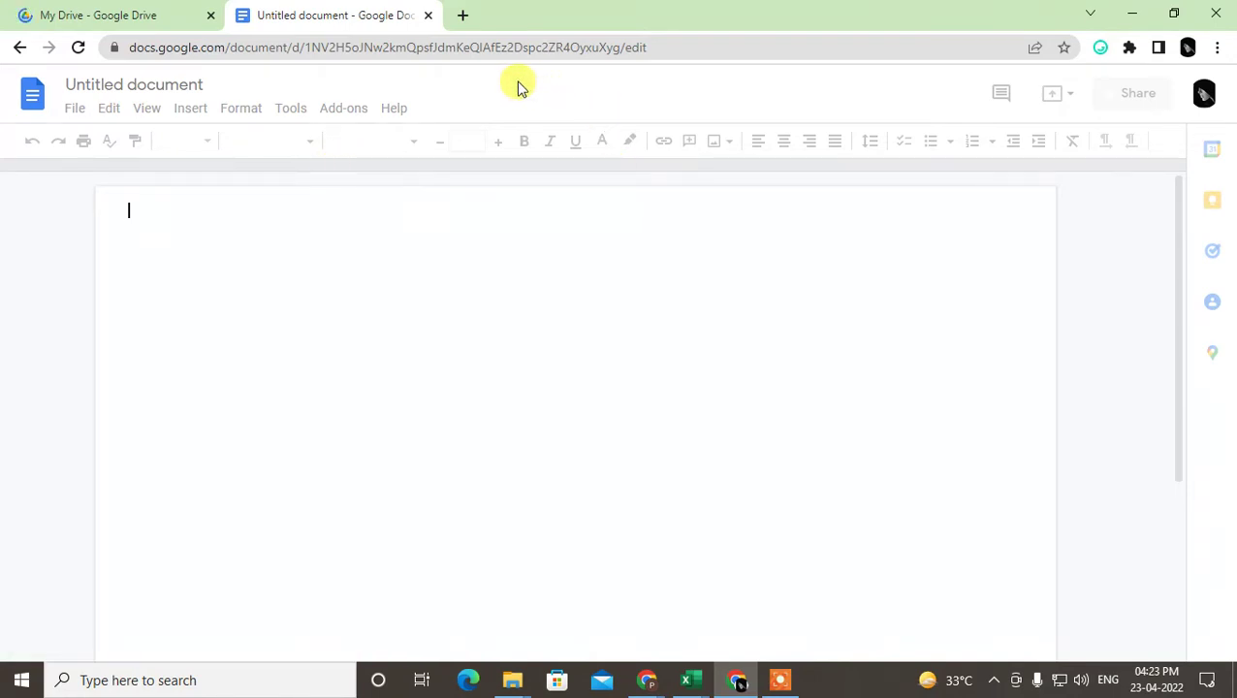
# Use File > Open's Upload option to launch the computer's file picker.
pyautogui.click(68, 108)
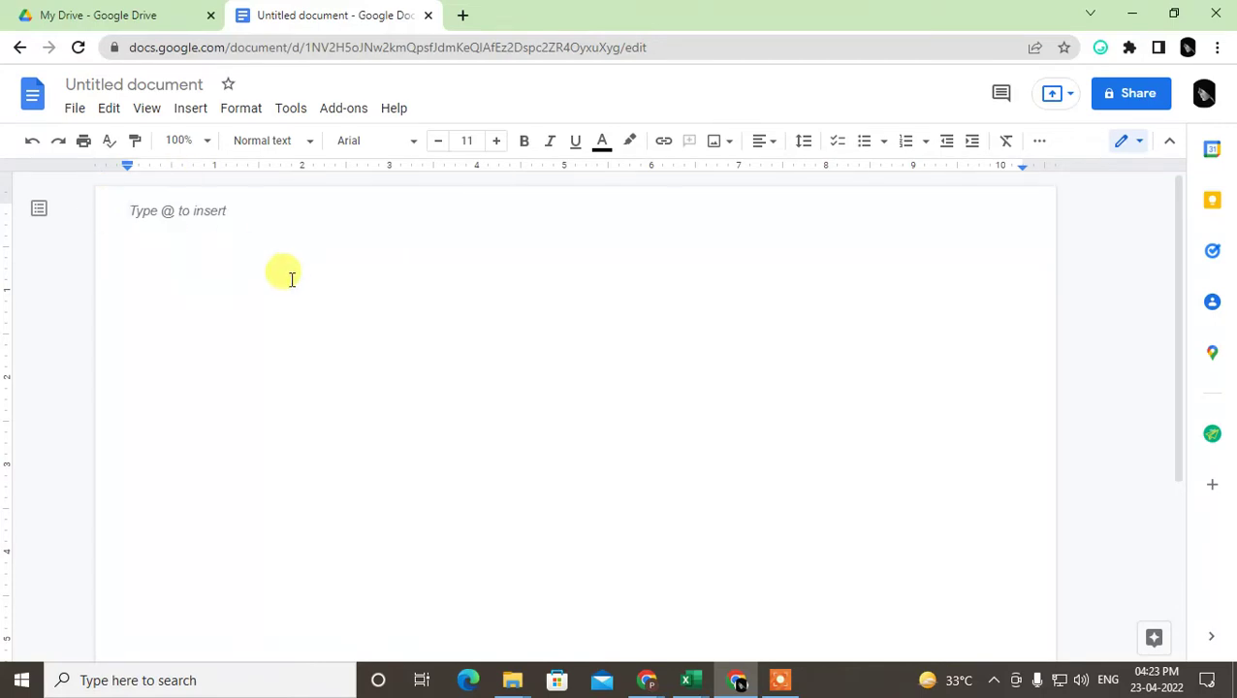
pyautogui.click(74, 112)
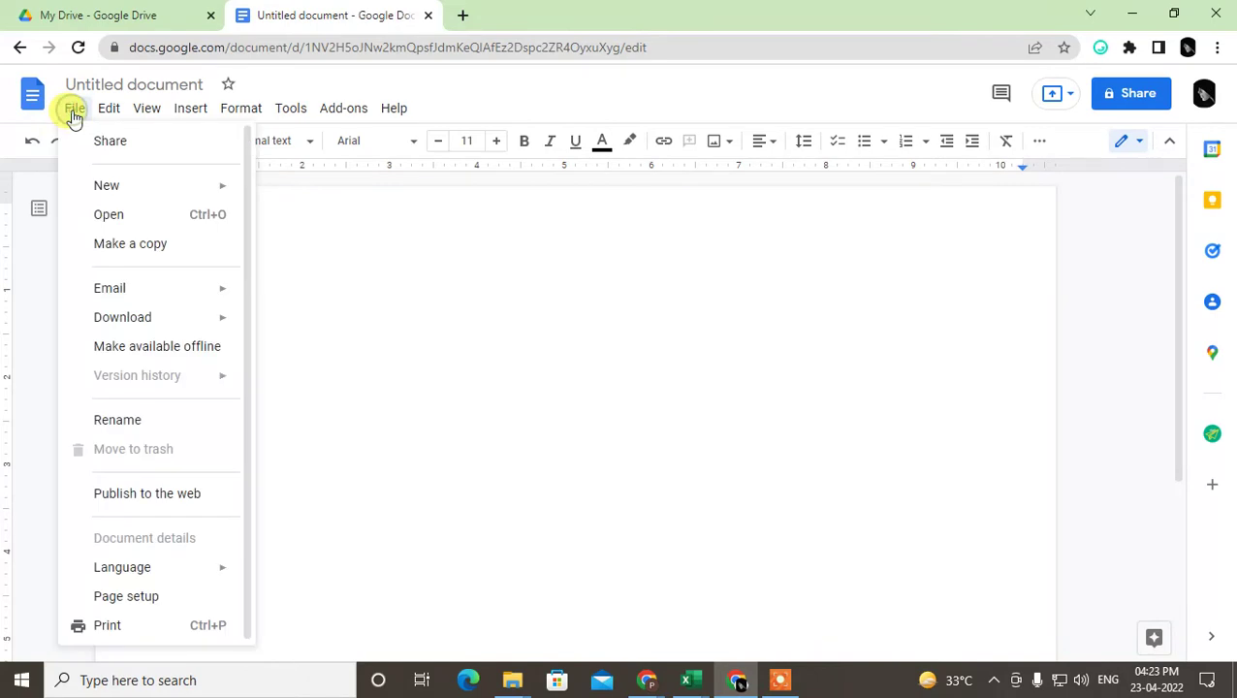
pyautogui.click(170, 216)
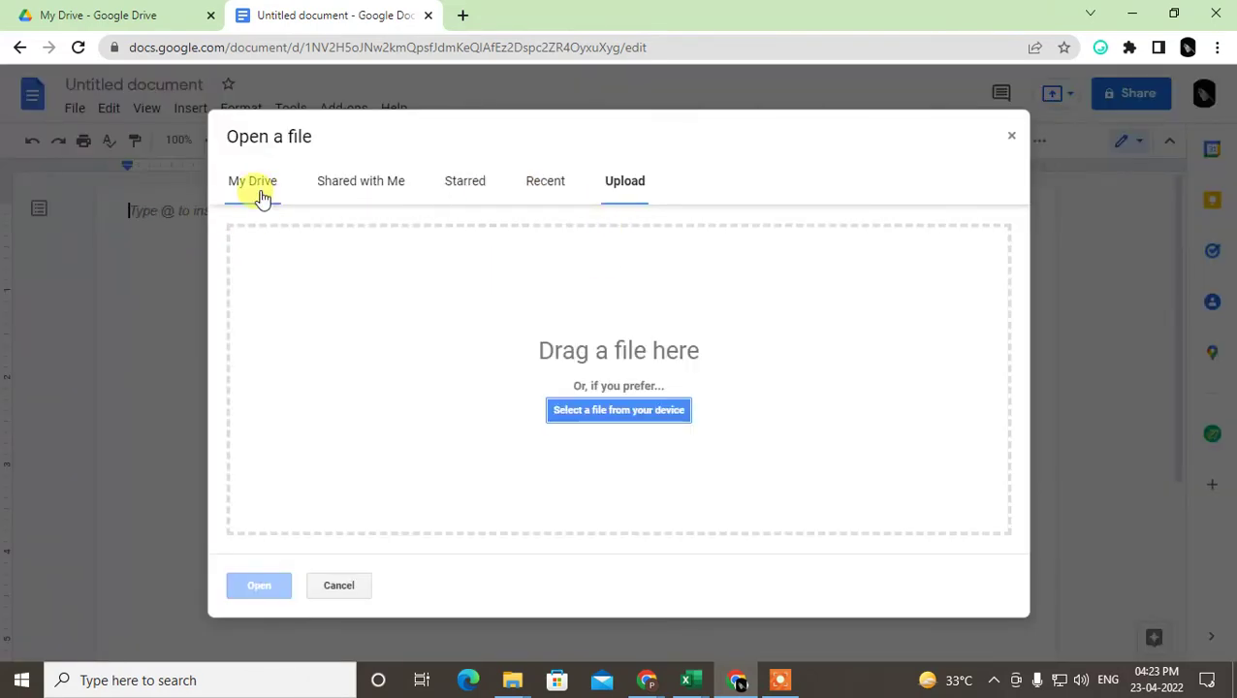
pyautogui.click(258, 187)
pyautogui.click(626, 184)
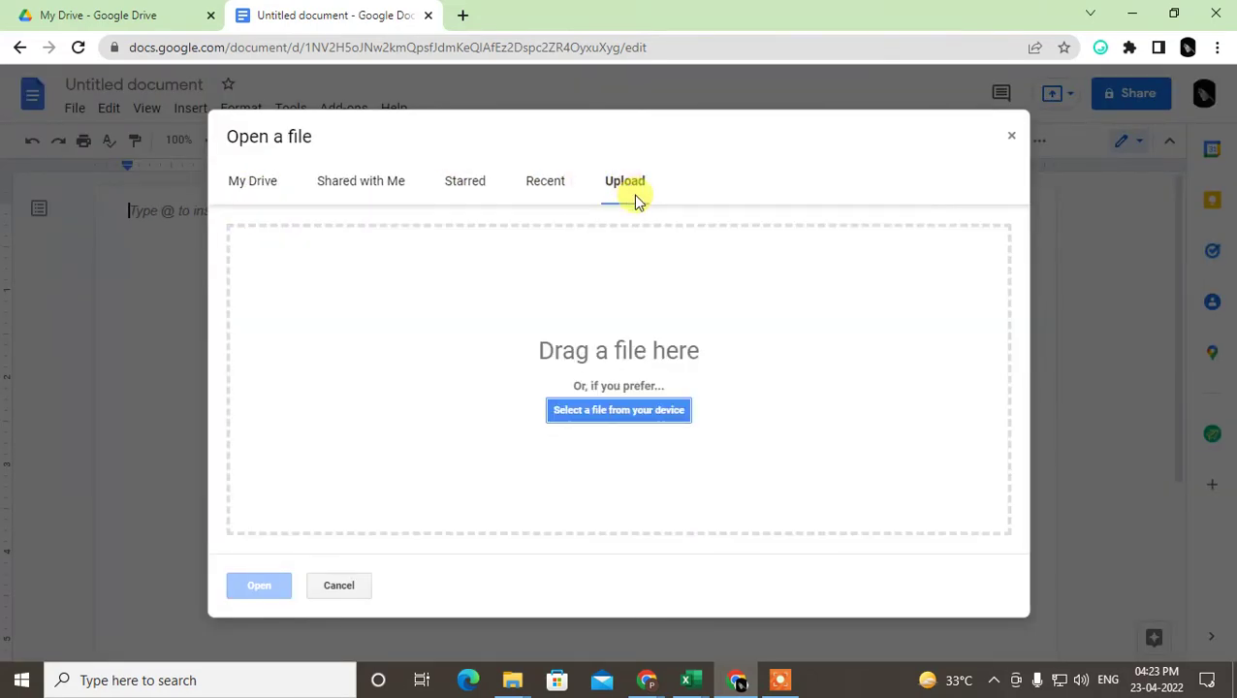
pyautogui.click(588, 416)
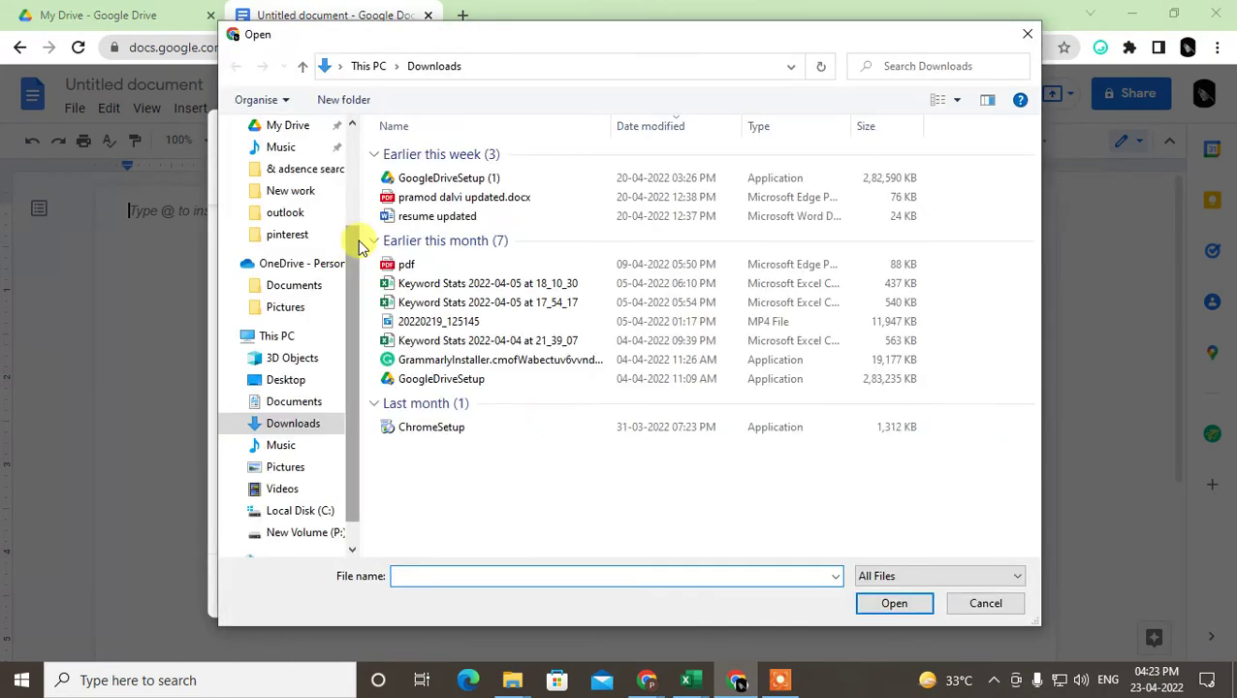
# Upload the 'word documents' file from the Documents folder through the Windows Open dialog.
pyautogui.click(485, 216)
pyautogui.click(295, 193)
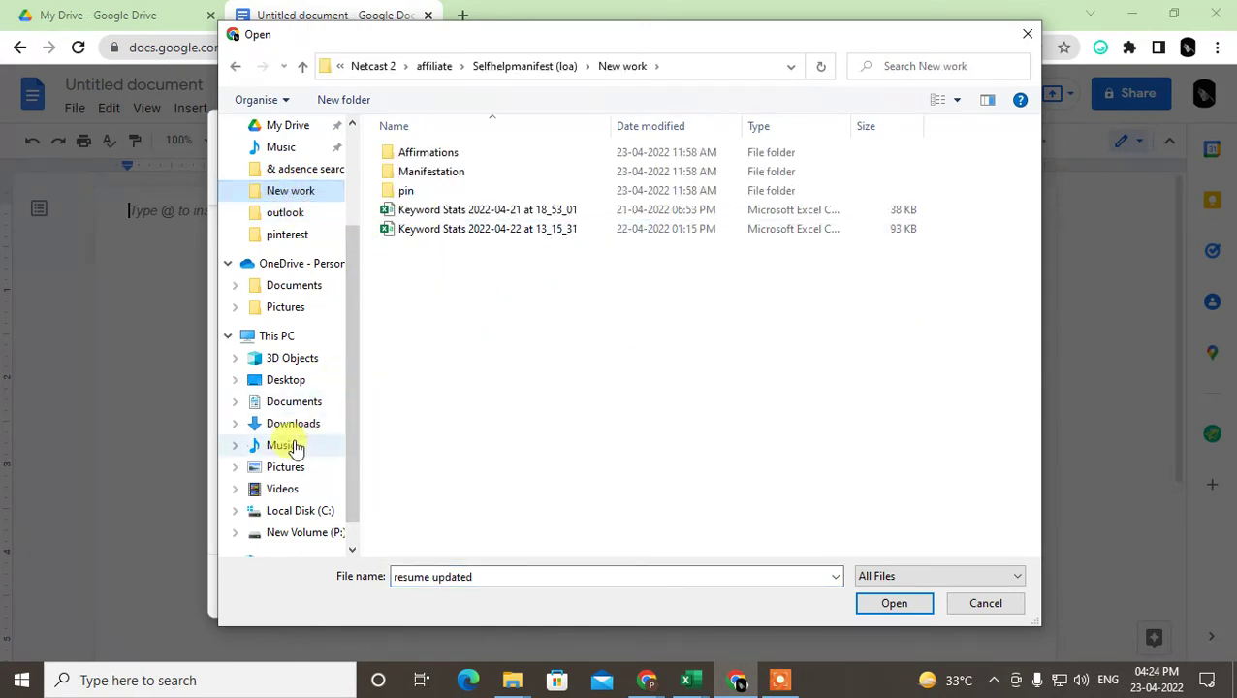
pyautogui.click(300, 403)
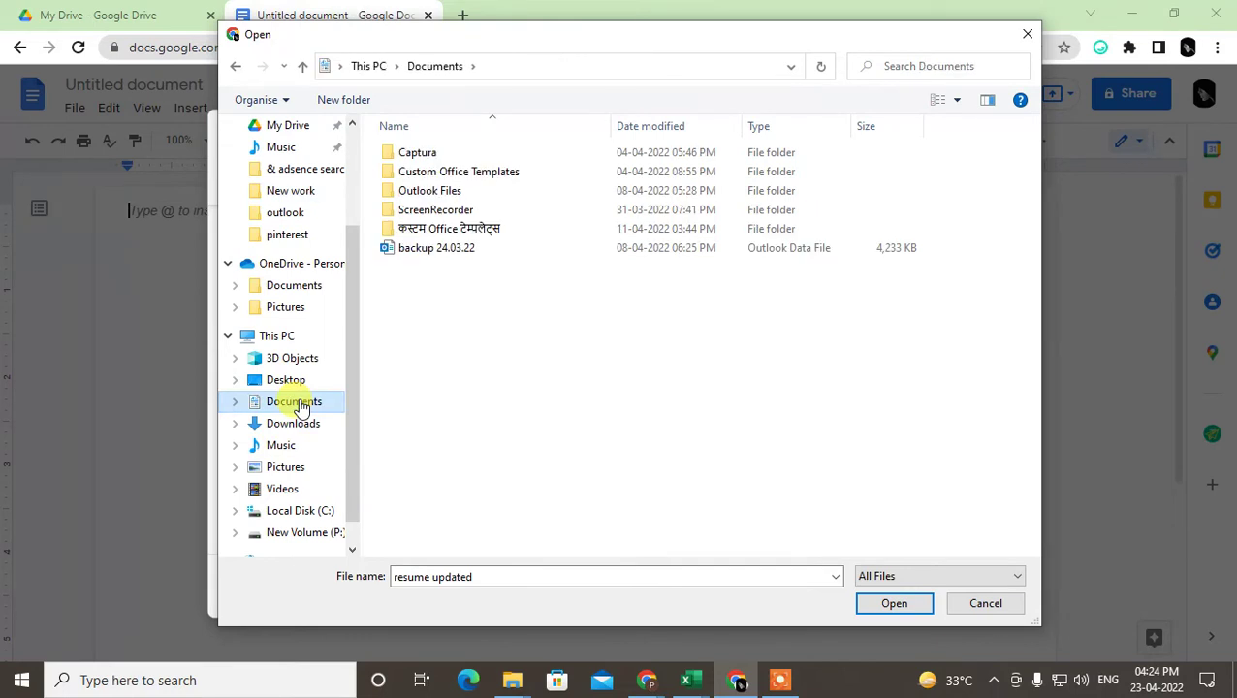
pyautogui.click(464, 250)
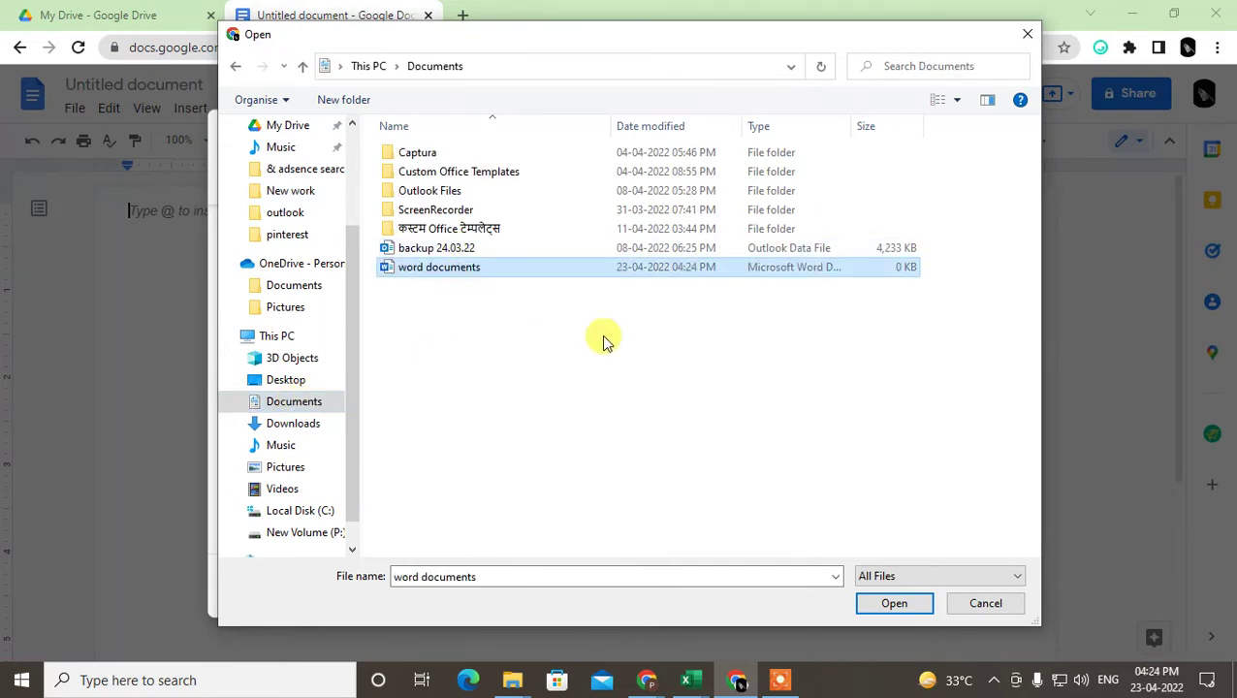
pyautogui.click(452, 248)
pyautogui.click(497, 269)
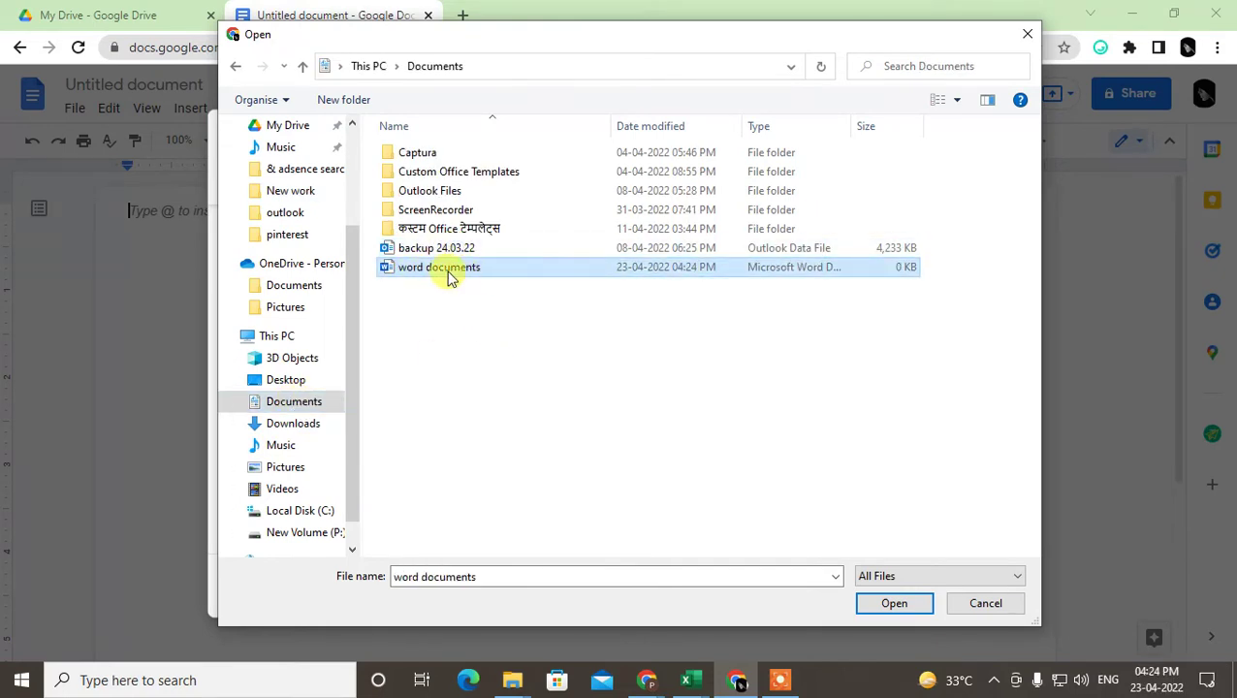
pyautogui.click(892, 602)
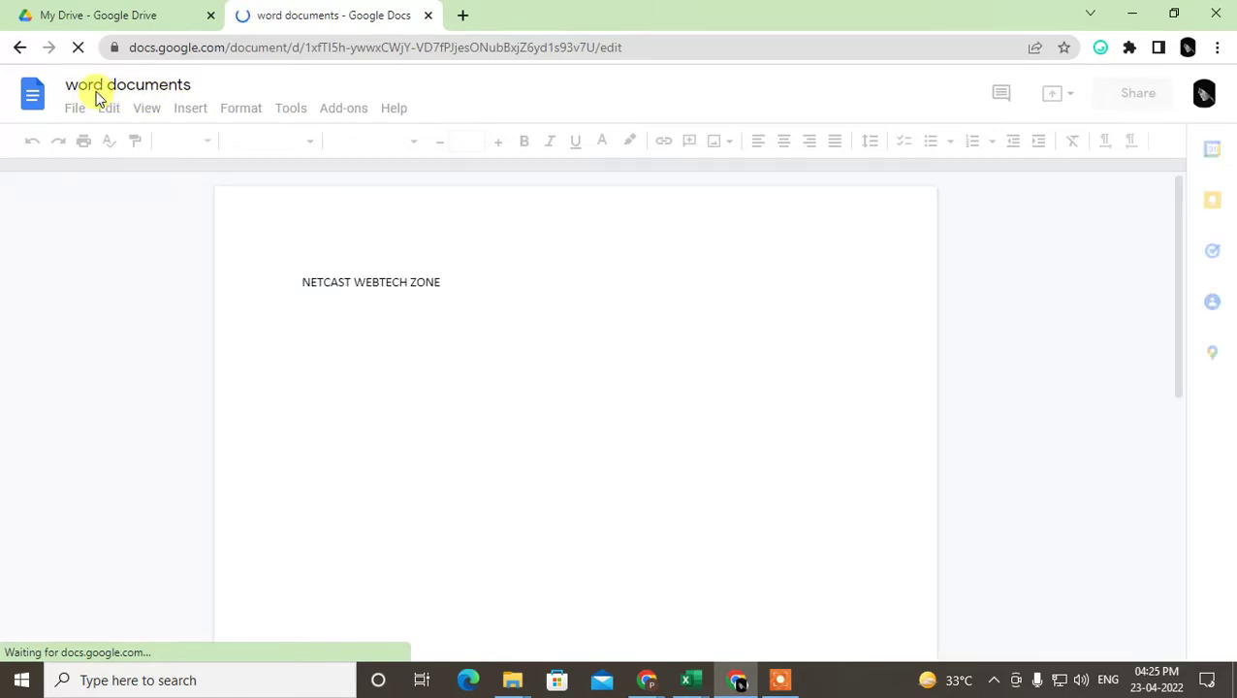
# Type 'ASDF SADF' after ZONE on the NETCAST WEBTECH ZONE line.
pyautogui.click(301, 283)
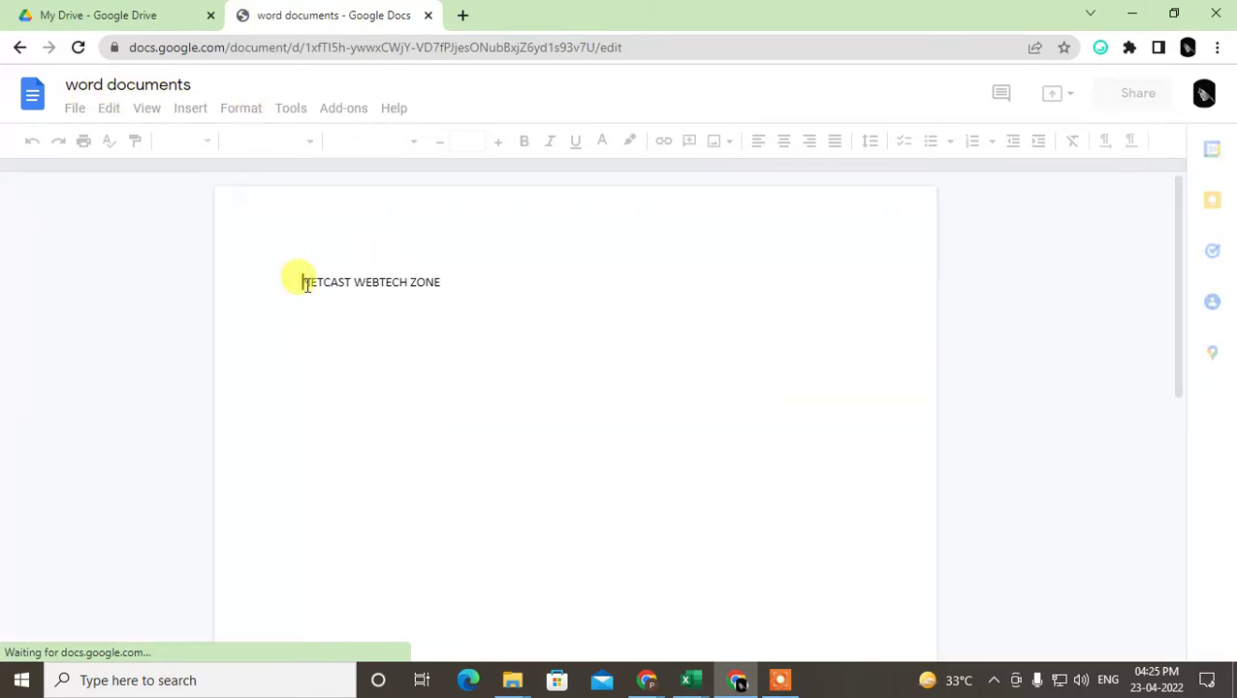
pyautogui.click(445, 285)
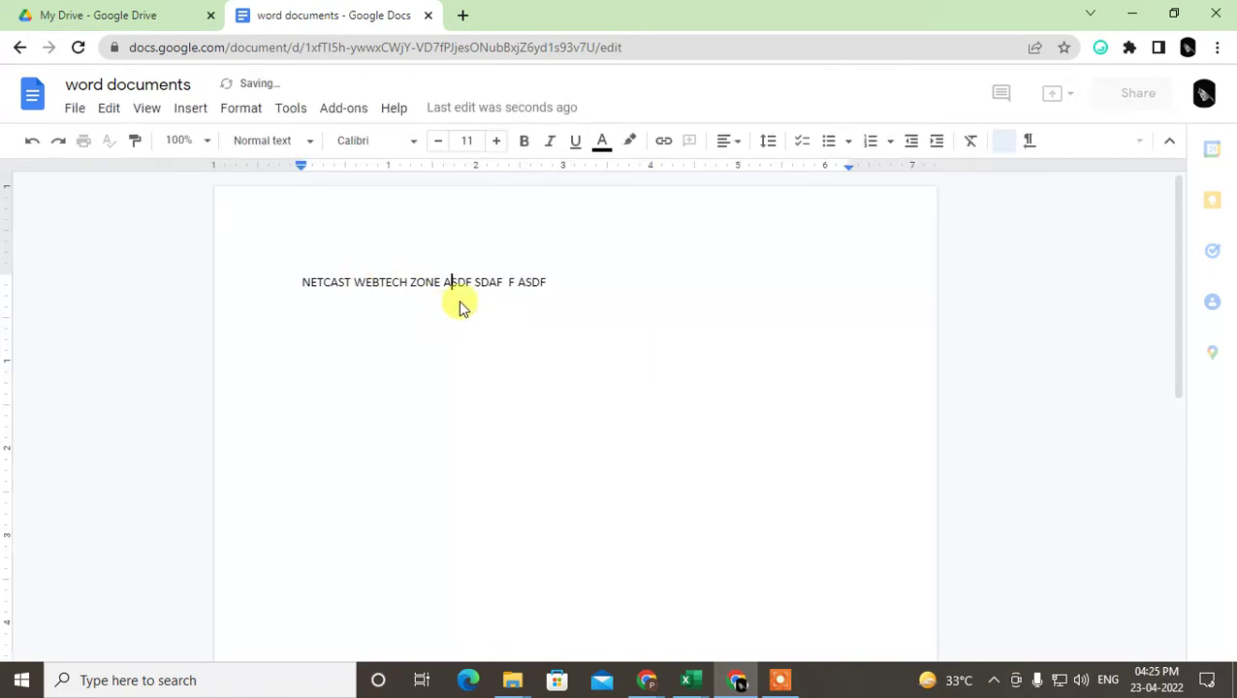
pyautogui.write('ASDF SADF')
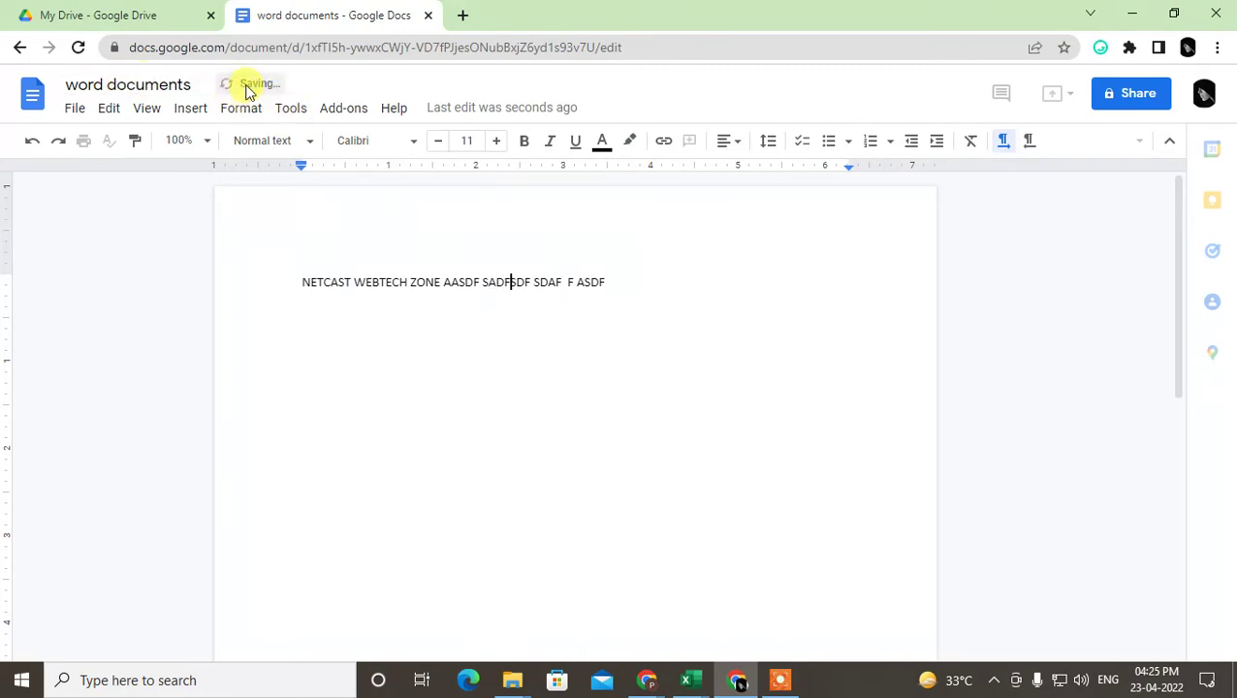
# Rename the document to 'word documents 2'.
pyautogui.click(142, 83)
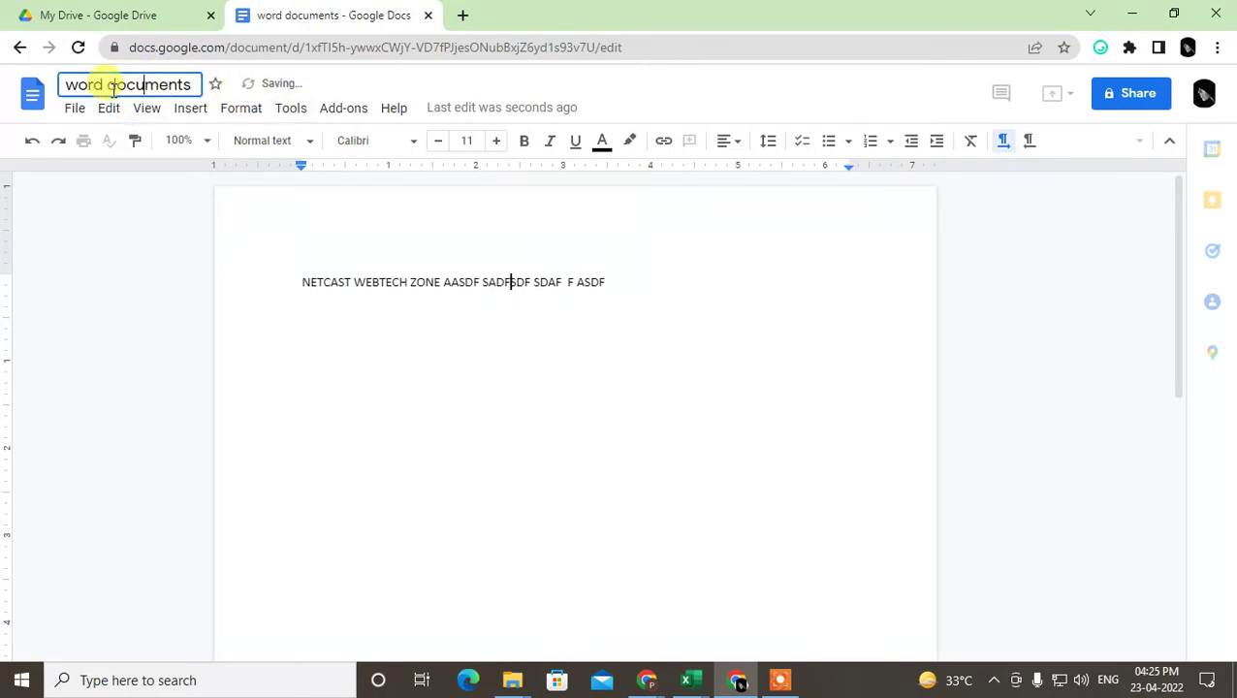
pyautogui.click(191, 86)
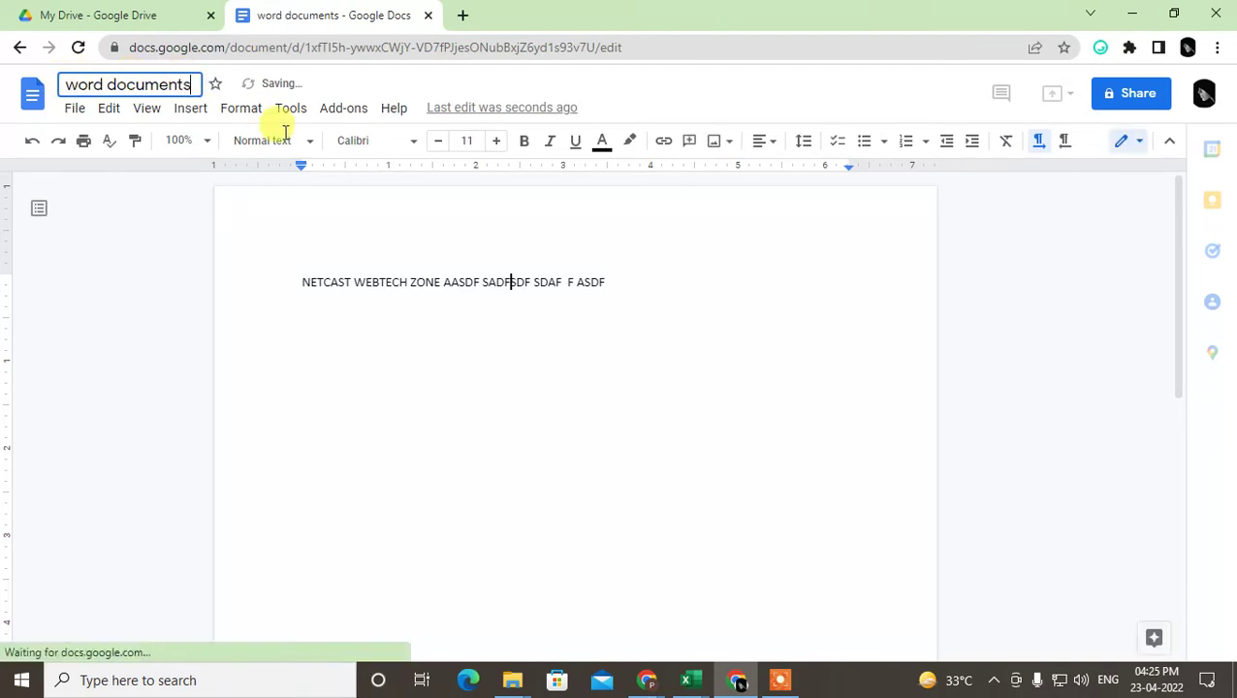
pyautogui.write('2')
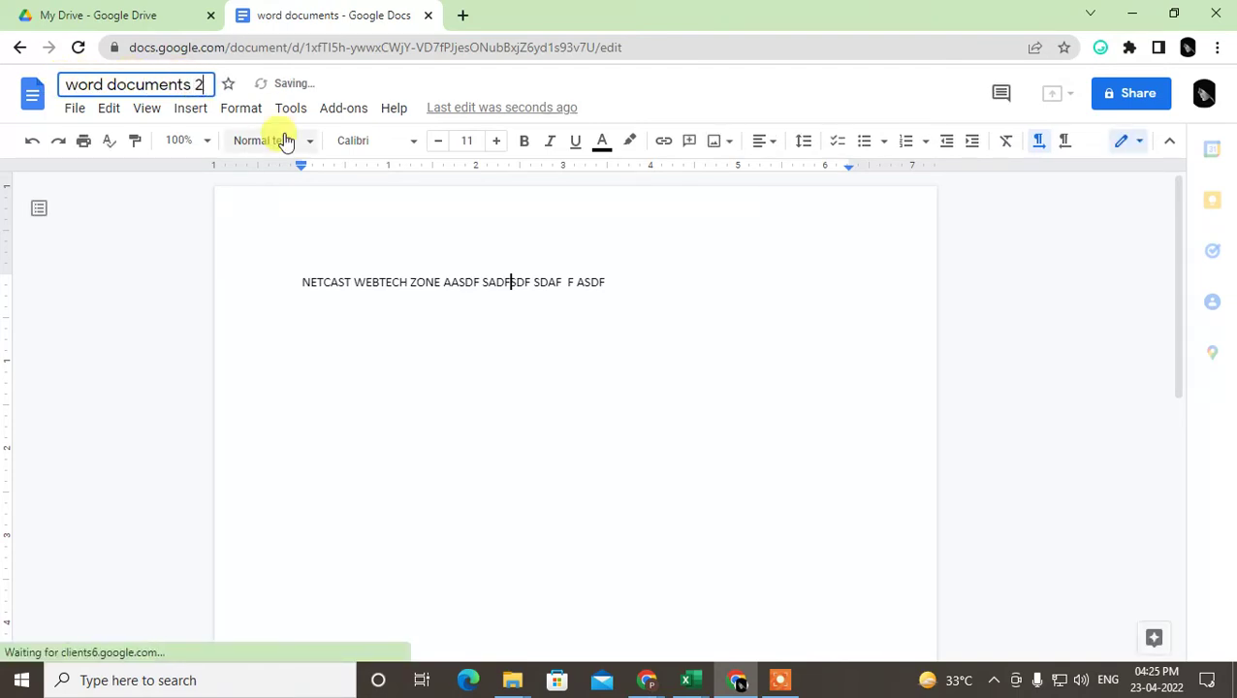
pyautogui.click(280, 213)
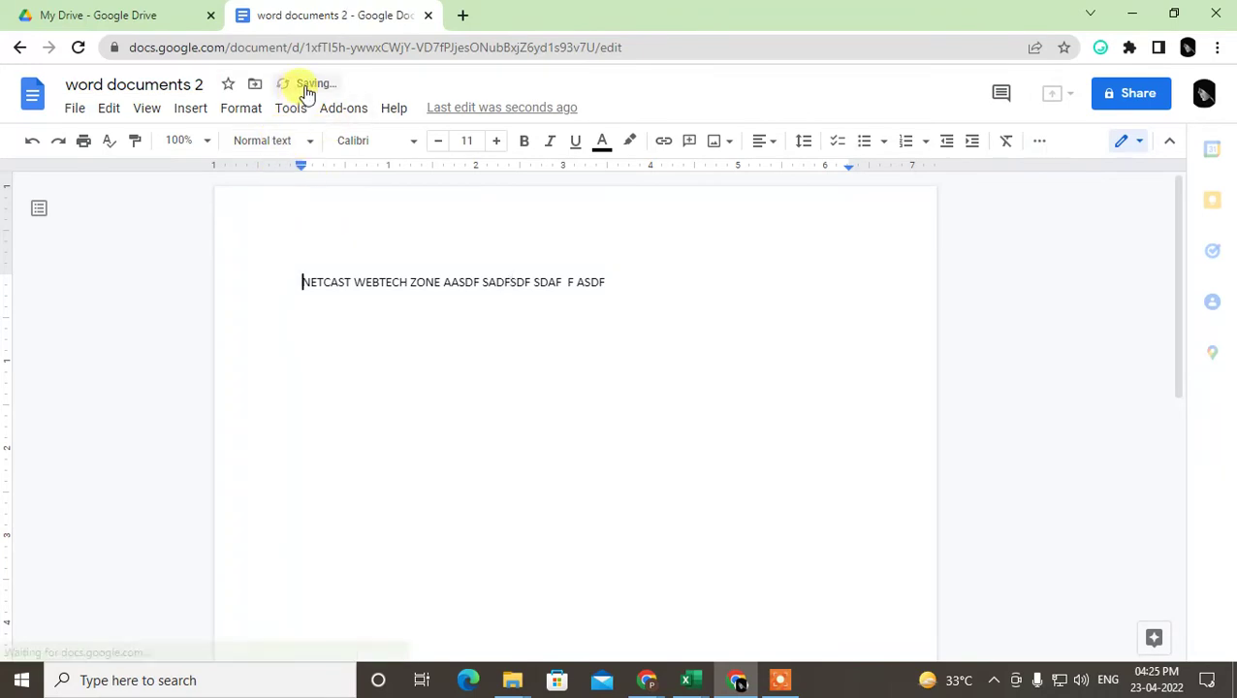
pyautogui.click(1139, 97)
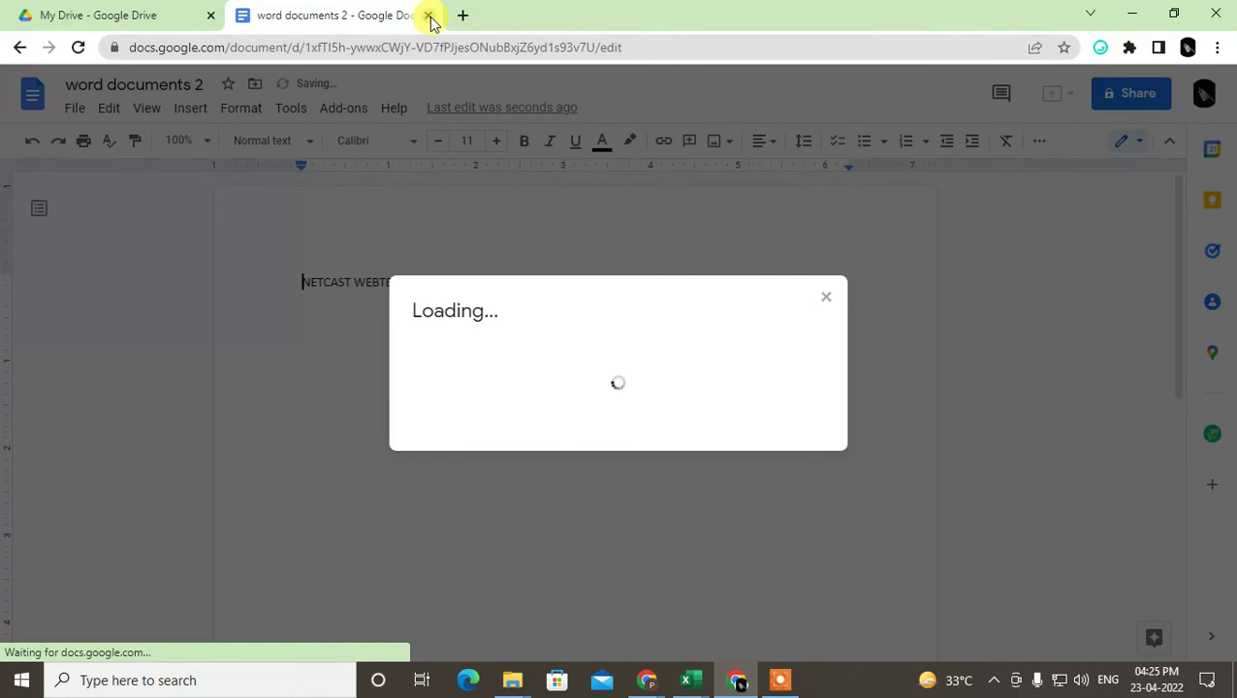
# Close the document tab, confirm leaving, and show Drive's Recent files.
pyautogui.click(429, 18)
pyautogui.click(704, 145)
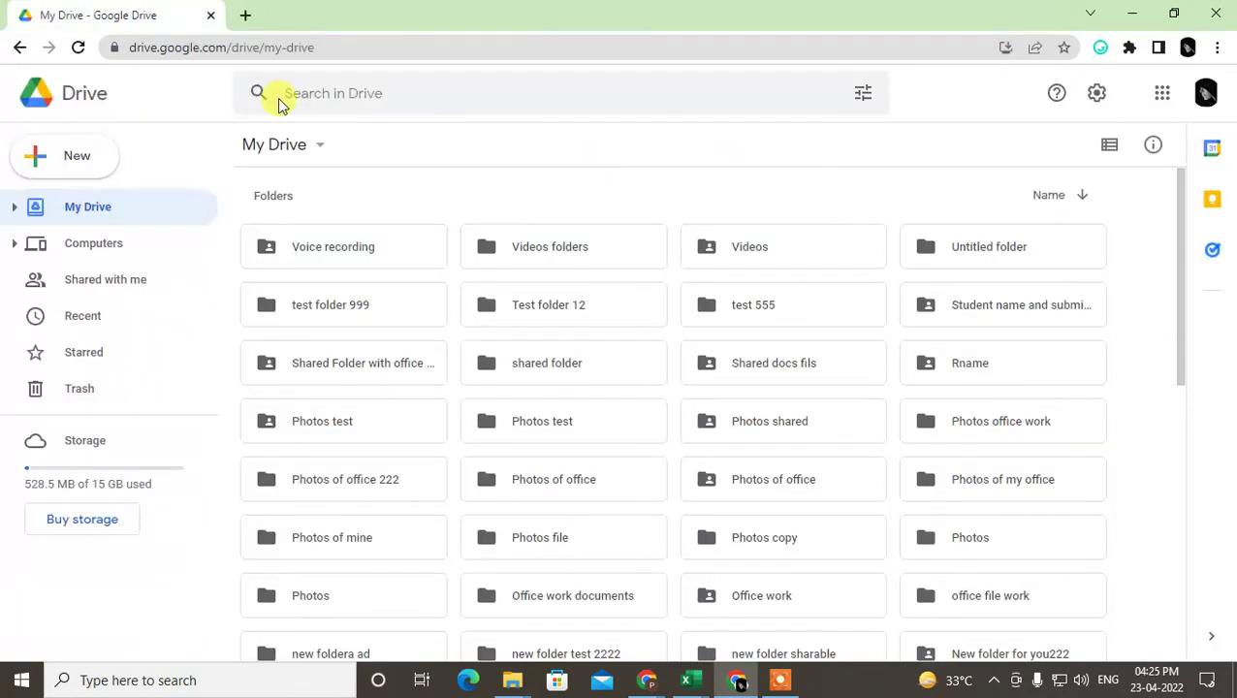
pyautogui.click(97, 318)
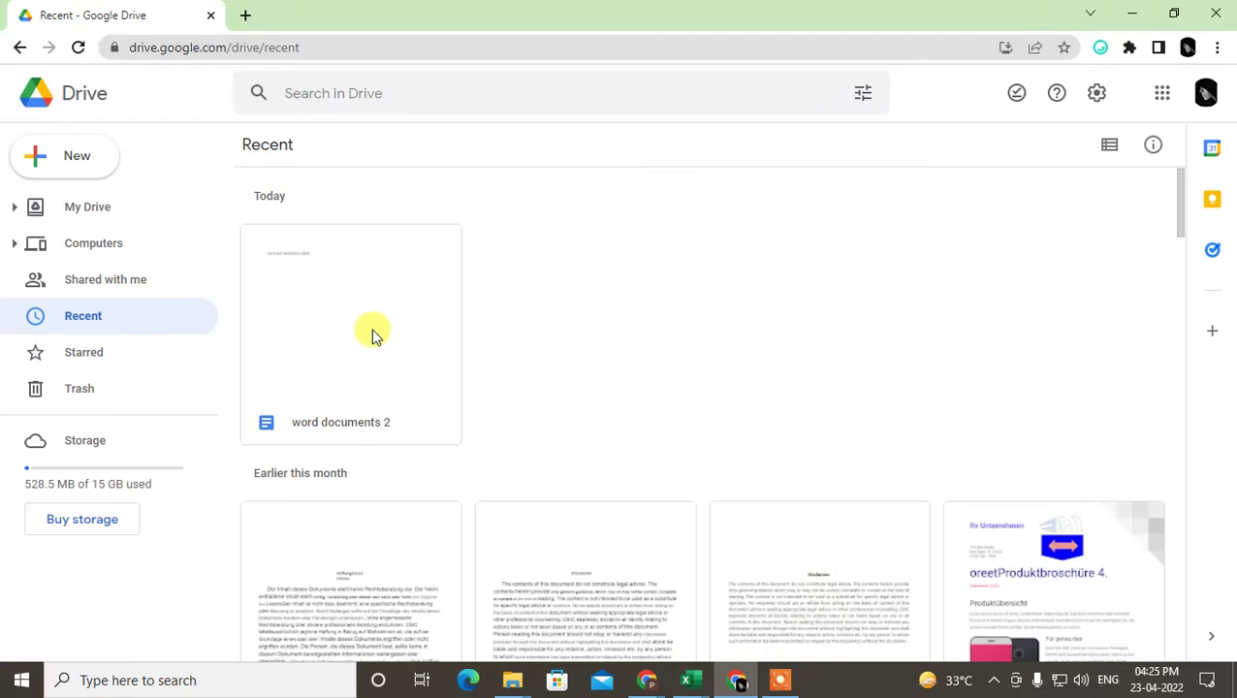
# Search Drive for 'WORD DOCUMENTS 2', then clear the search box again.
pyautogui.click(296, 83)
pyautogui.write('ho to Import/upload word docs to google docs , how to convert word doc to google docs')
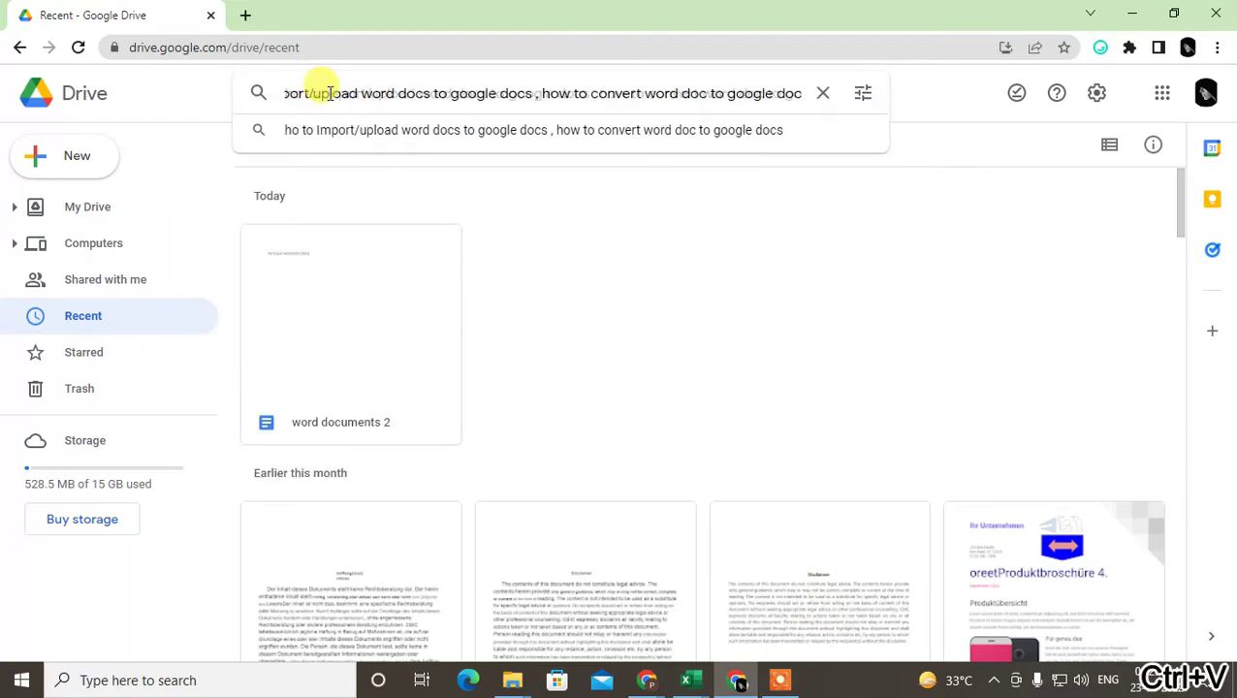
pyautogui.hotkey('ctrl', 'a')
pyautogui.press('BackSpace')
pyautogui.write('W')
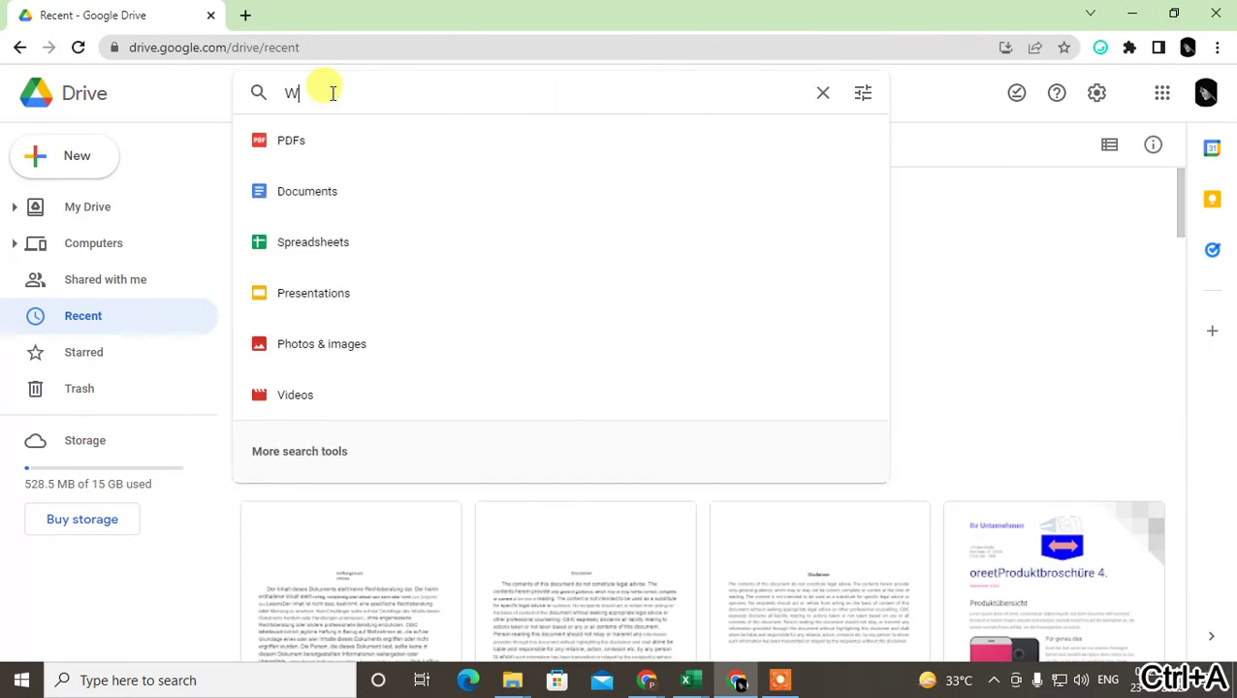
pyautogui.write('ORD DOCUMENTS 2')
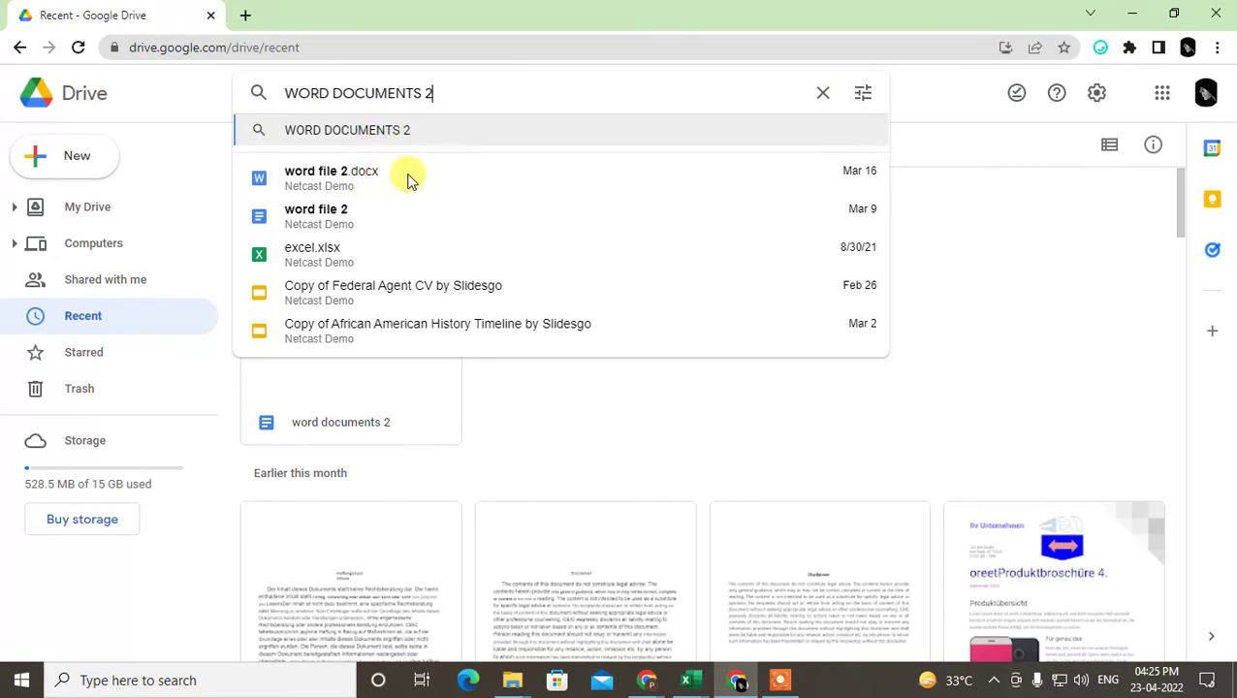
pyautogui.click(442, 92)
pyautogui.hotkey('ctrl', 'a')
pyautogui.press('BackSpace')
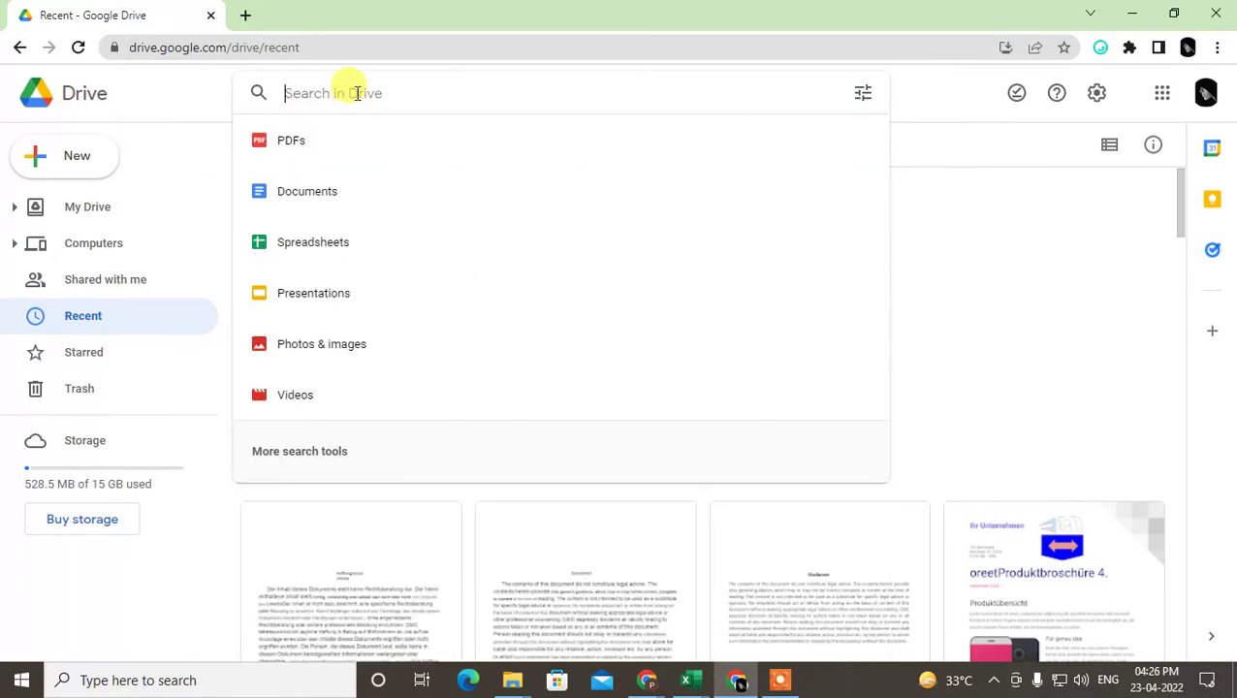
# Filter Drive search to Documents, locate word documents 2, and minimize the browser.
pyautogui.click(340, 197)
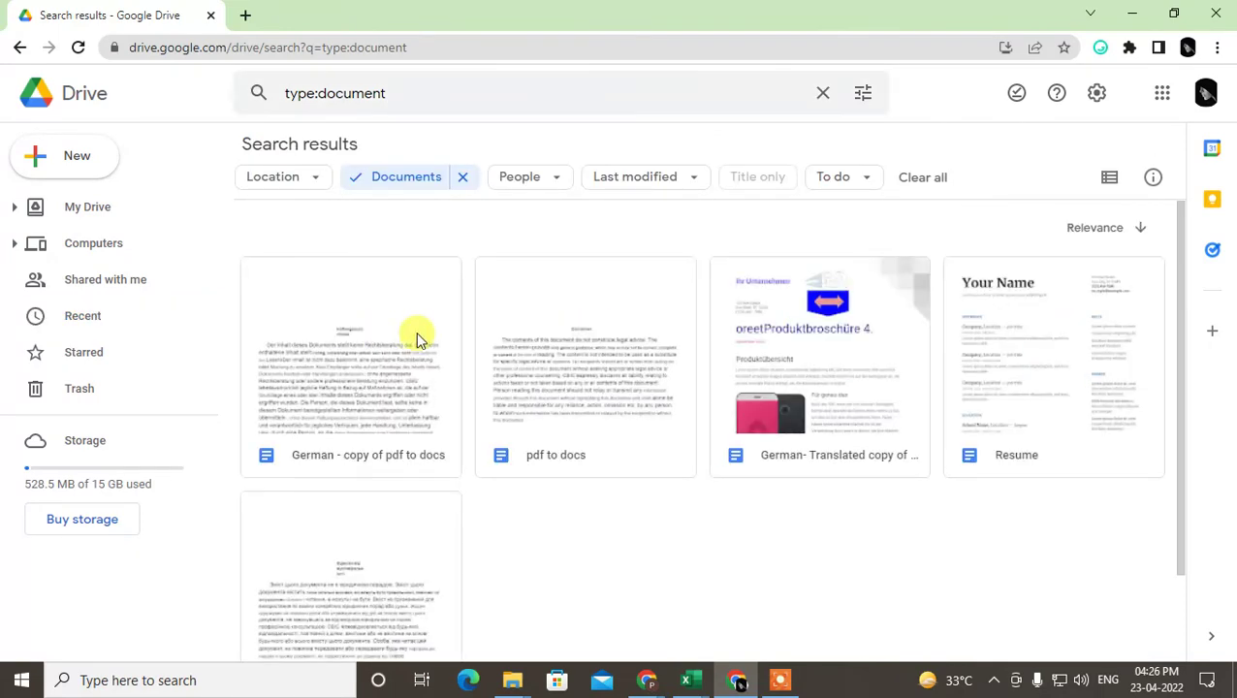
pyautogui.scroll(-5, 566, 359)
pyautogui.scroll(-2, 498, 388)
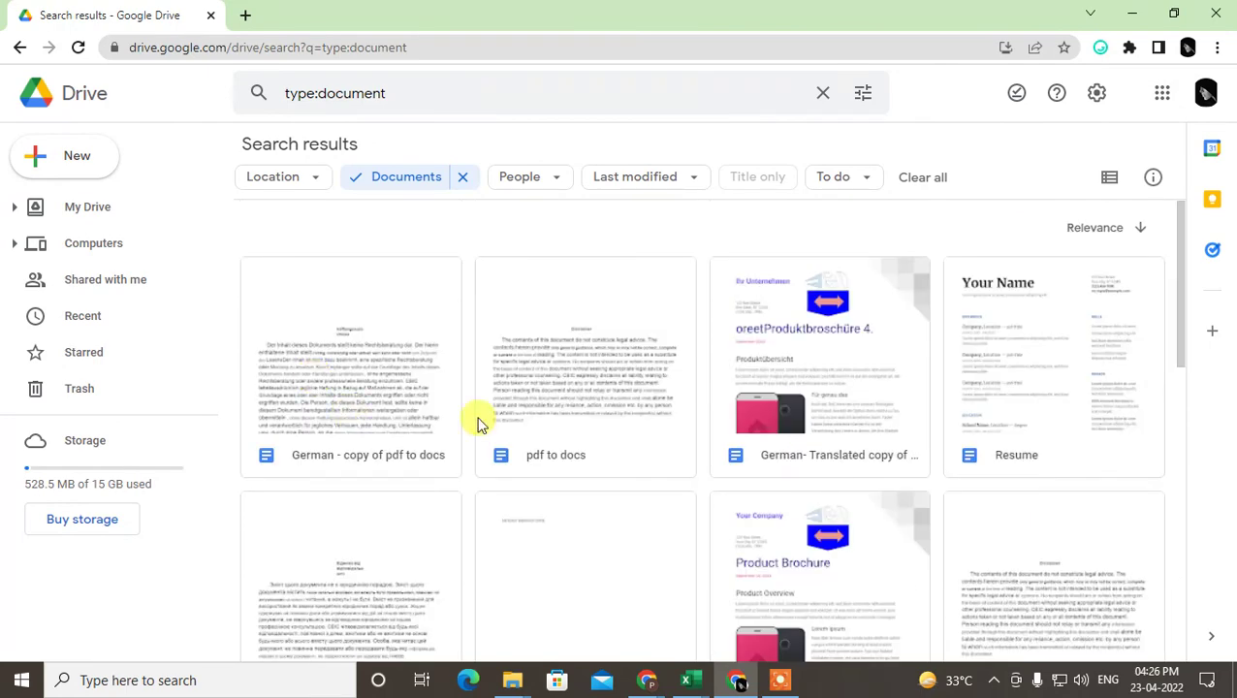
pyautogui.scroll(-3, 485, 393)
pyautogui.scroll(-2, 557, 409)
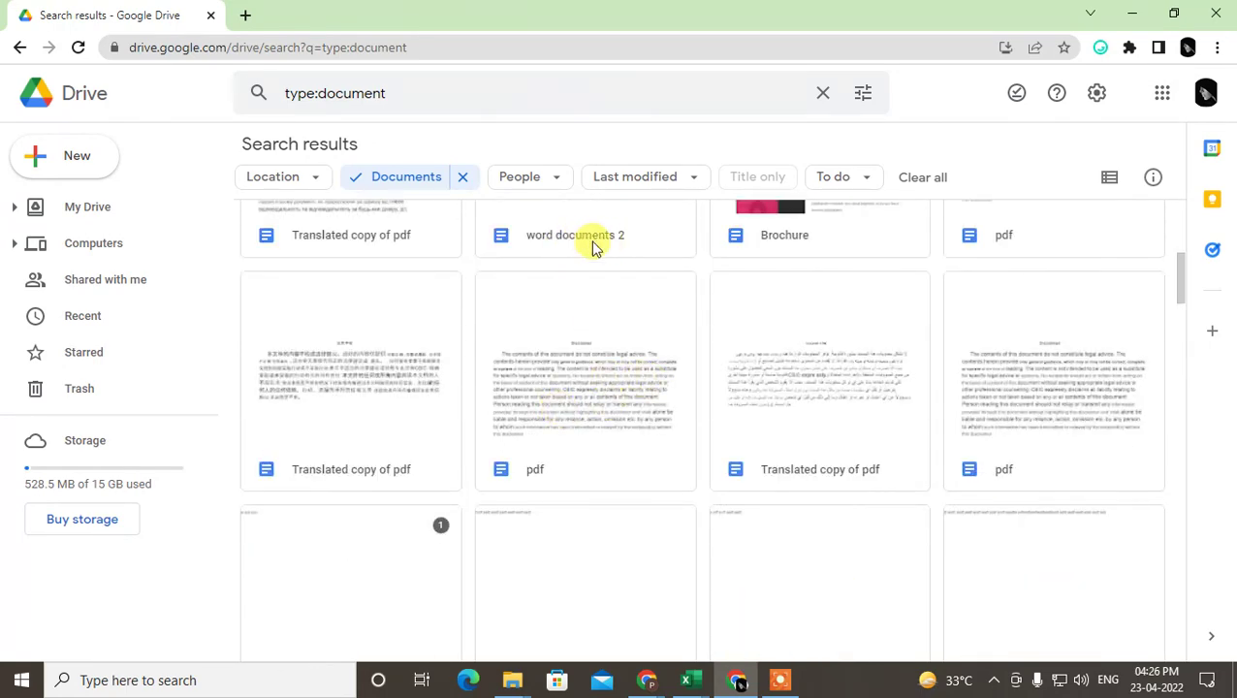
pyautogui.scroll(2, 602, 291)
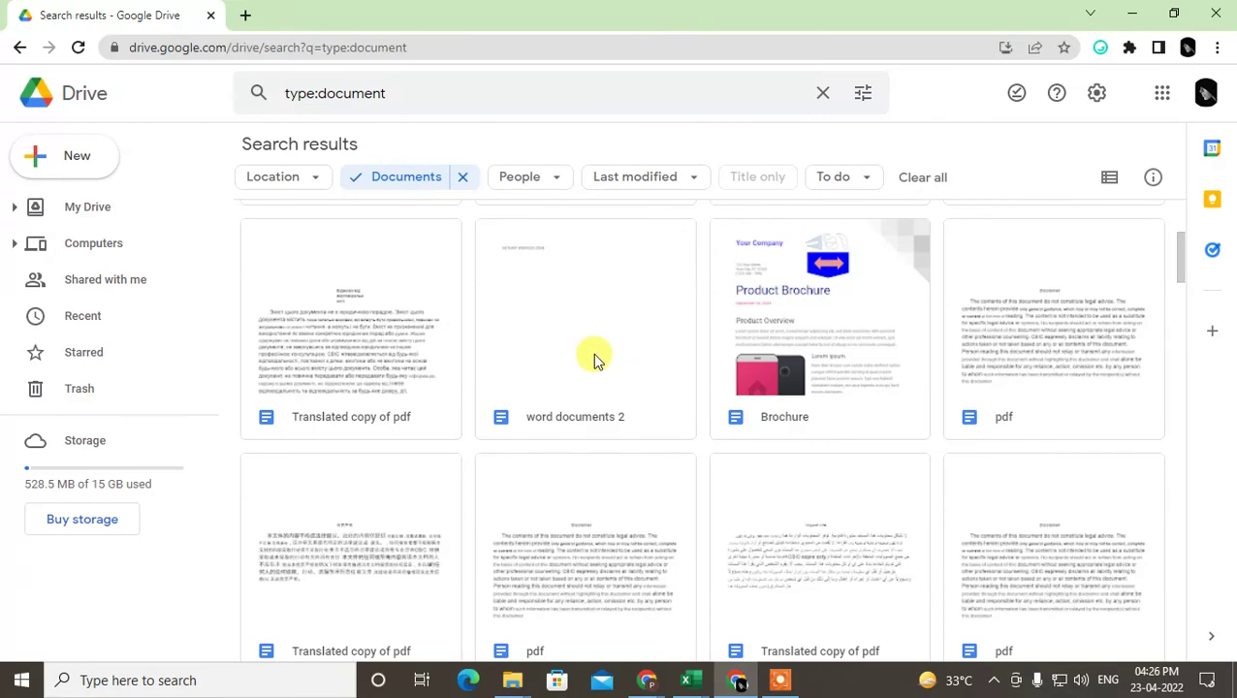
pyautogui.press('super+d')
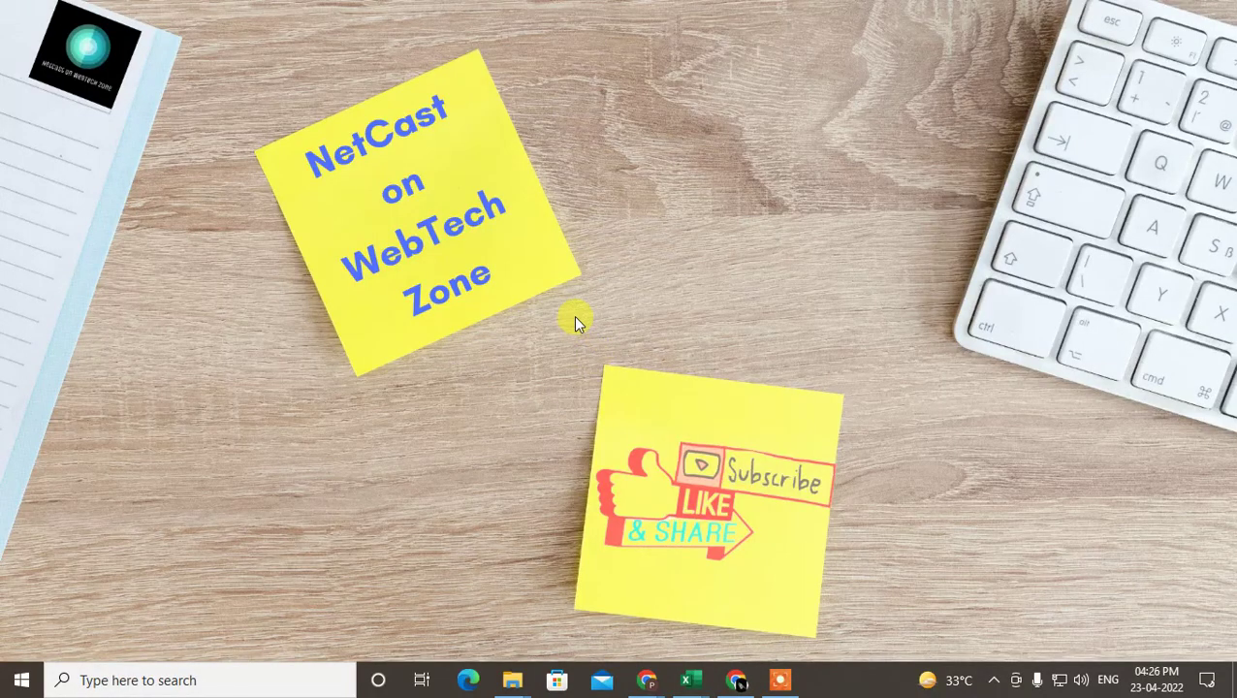